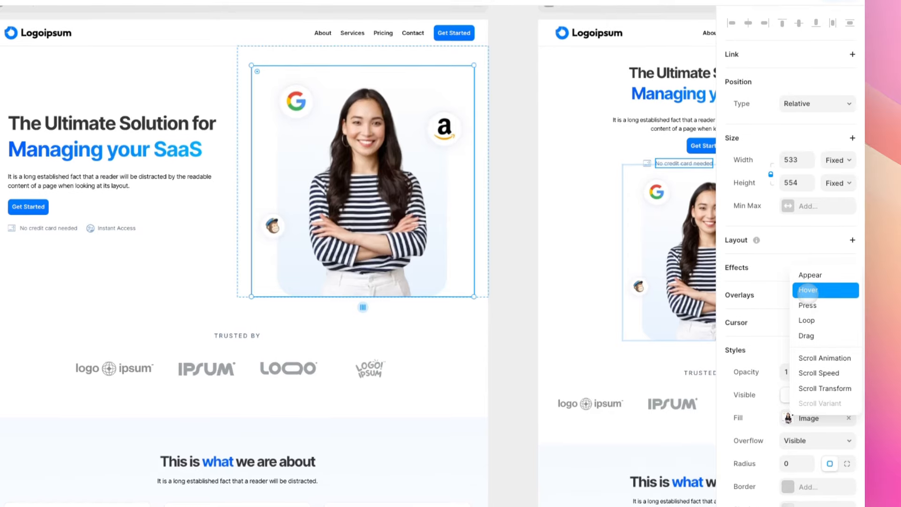
- Add a Hover effect to the hero image with its scale set to 1.1
{"action": "left_click", "coordinate": [808, 289]}
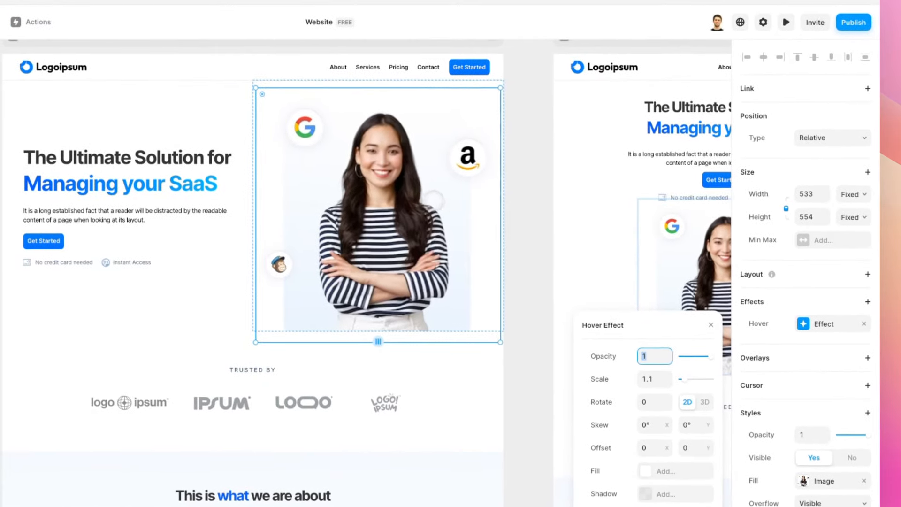
{"action": "left_click", "coordinate": [825, 308]}
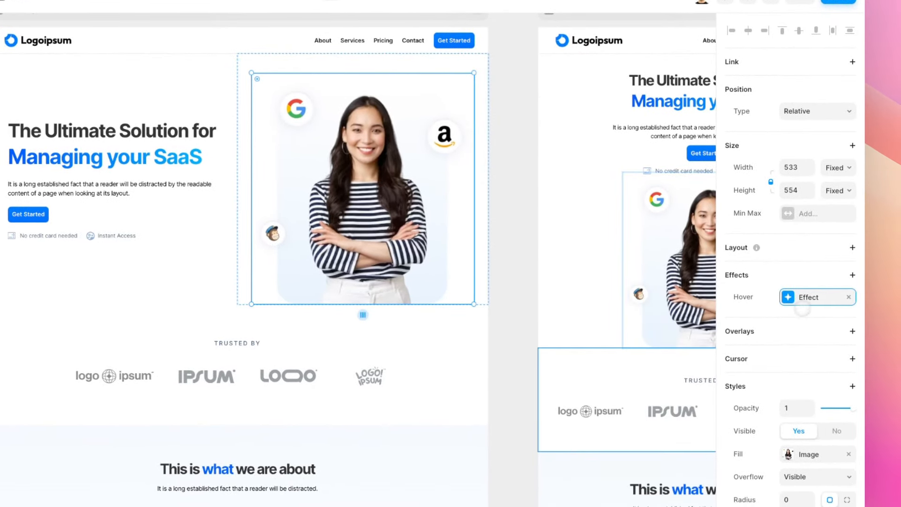
{"action": "left_click", "coordinate": [809, 300]}
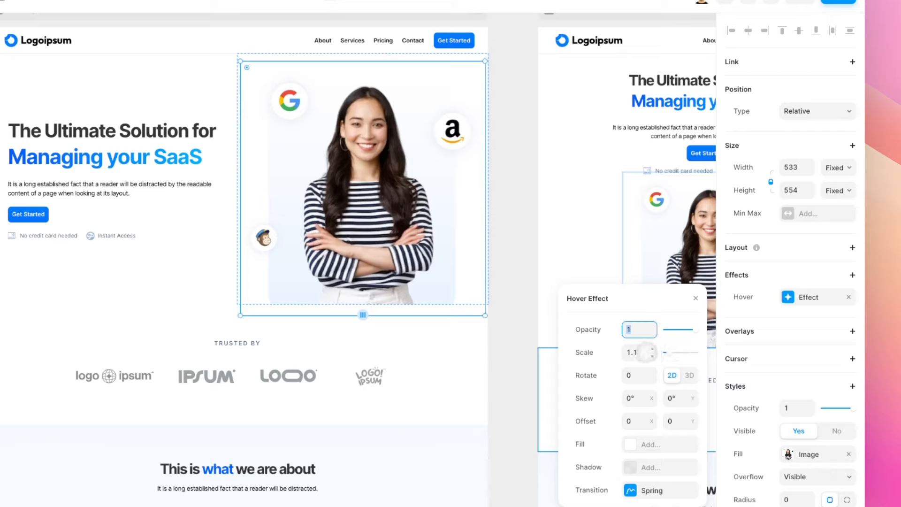
{"action": "left_click", "coordinate": [651, 356]}
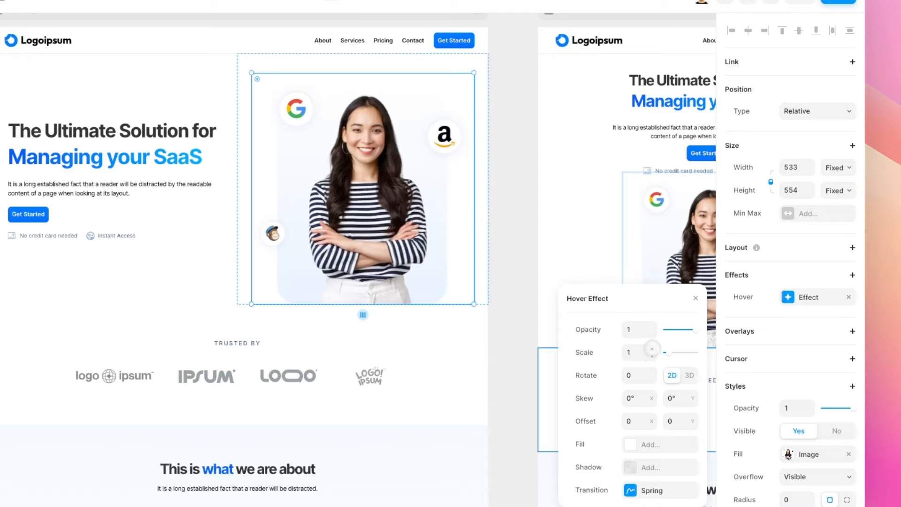
{"action": "left_click", "coordinate": [651, 348]}
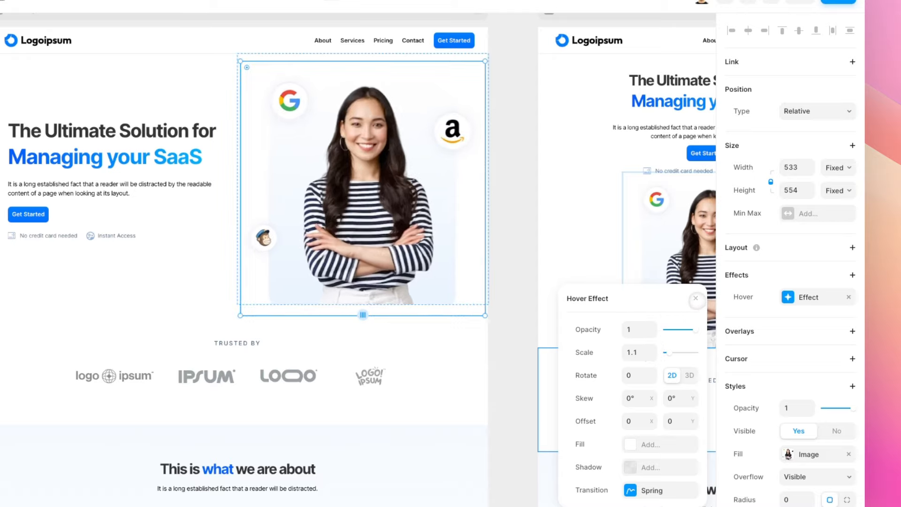
{"action": "left_click", "coordinate": [695, 298]}
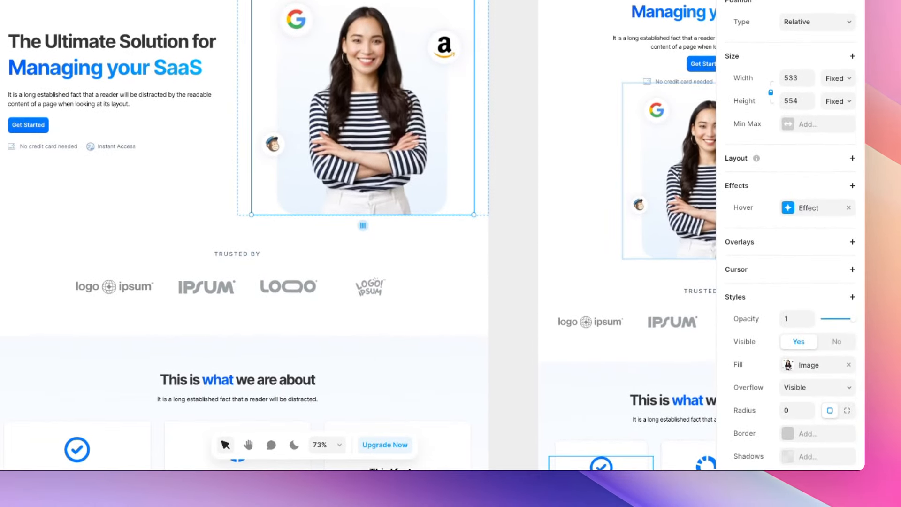
- Replace the hero image's Hover effect with a Press effect at scale 1.1, and preview the page
{"action": "left_click", "coordinate": [746, 209]}
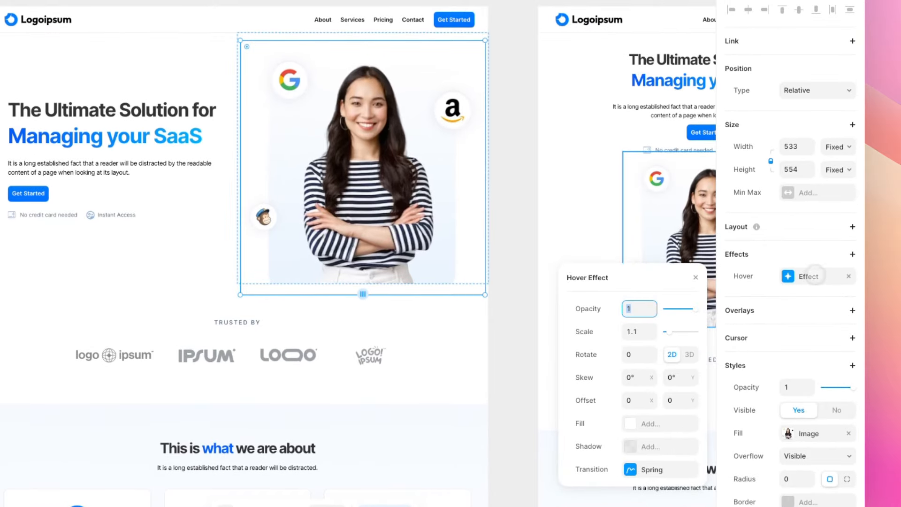
{"action": "left_click", "coordinate": [848, 276]}
{"action": "left_click", "coordinate": [851, 253]}
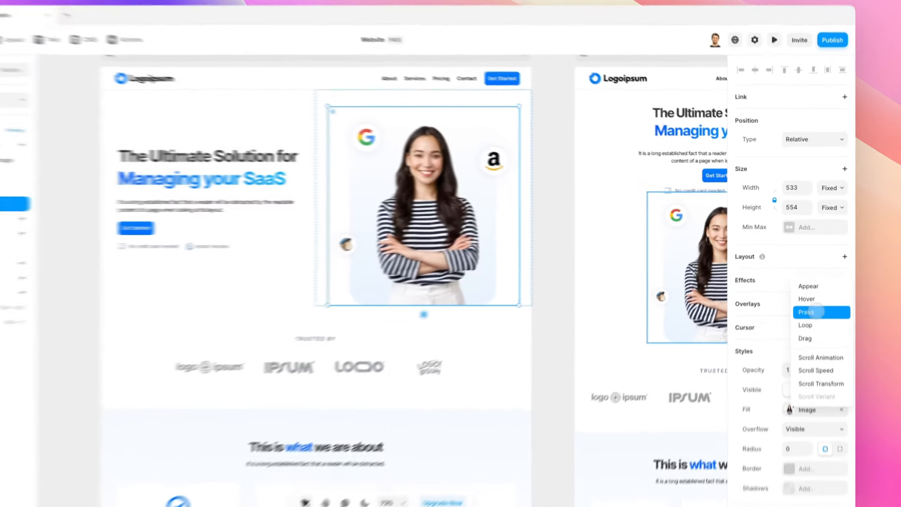
{"action": "left_click", "coordinate": [813, 292]}
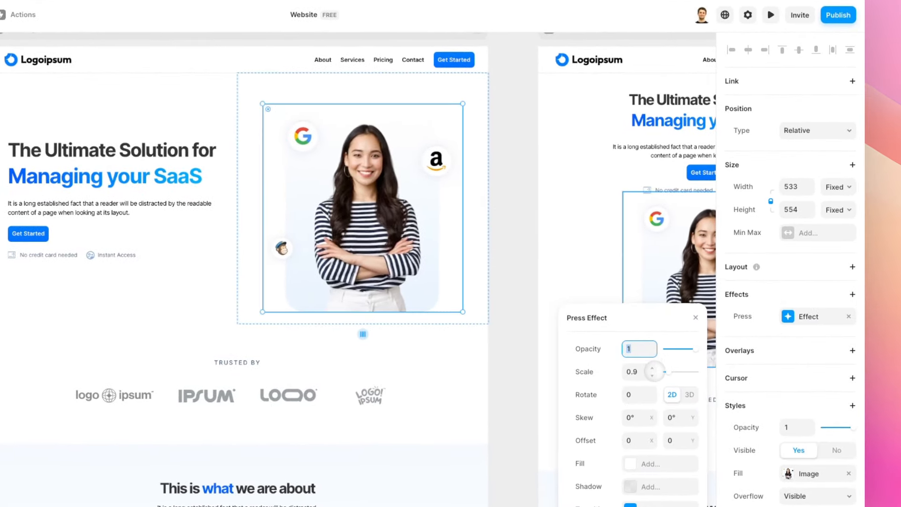
{"action": "left_click_drag", "start_coordinate": [651, 372], "coordinate": [652, 369]}
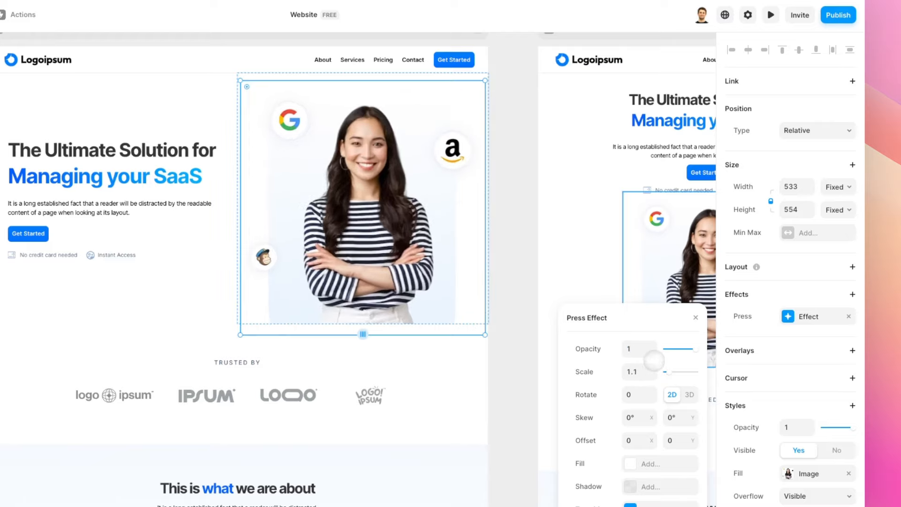
{"action": "left_click", "coordinate": [770, 47]}
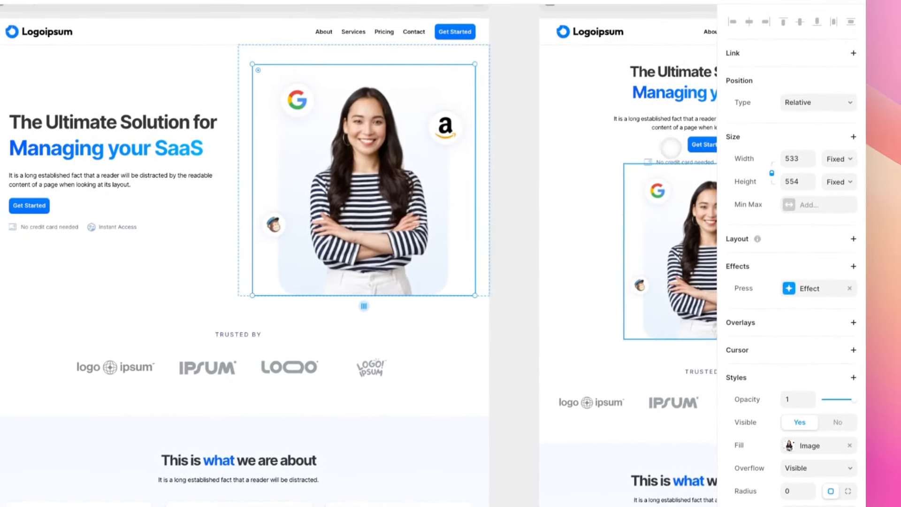
- Replace the hero image's Press effect with a Loop effect at scale 1.1, and preview the animation
{"action": "left_click", "coordinate": [849, 288]}
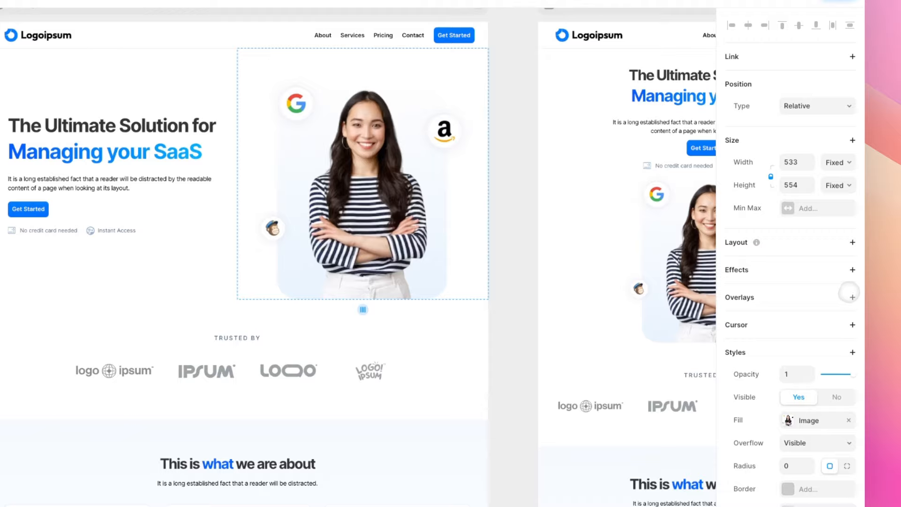
{"action": "left_click", "coordinate": [853, 266]}
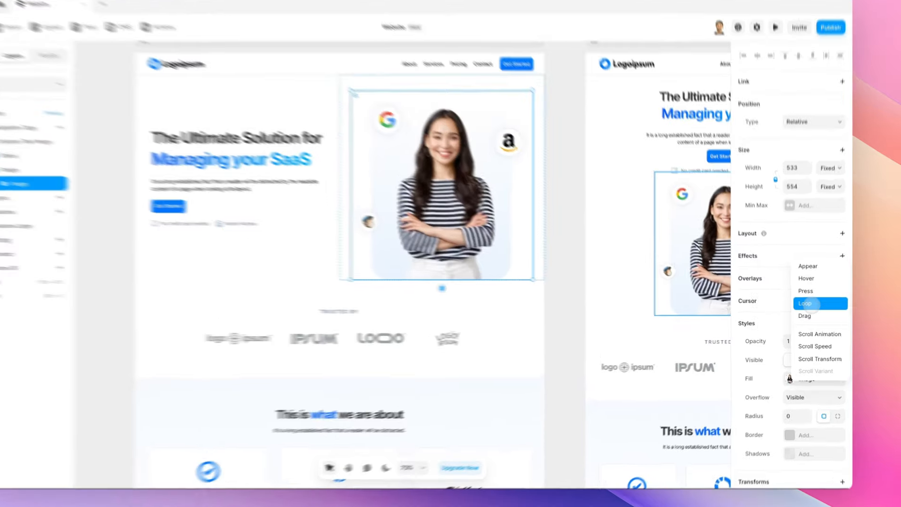
{"action": "left_click", "coordinate": [805, 307]}
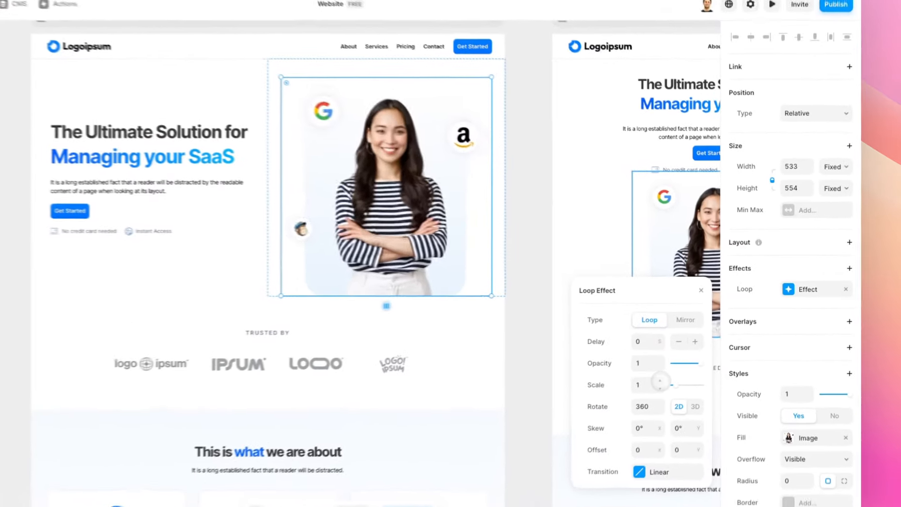
{"action": "left_click", "coordinate": [693, 351]}
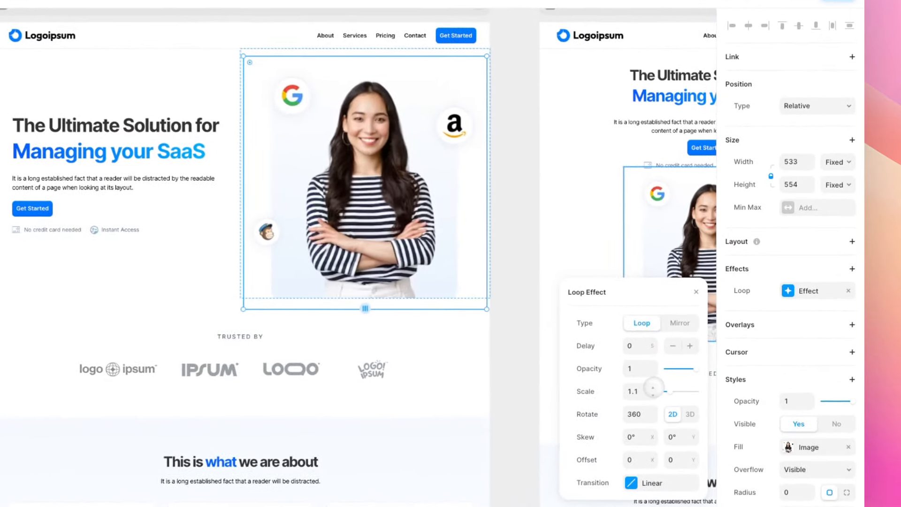
{"action": "left_click", "coordinate": [772, 51]}
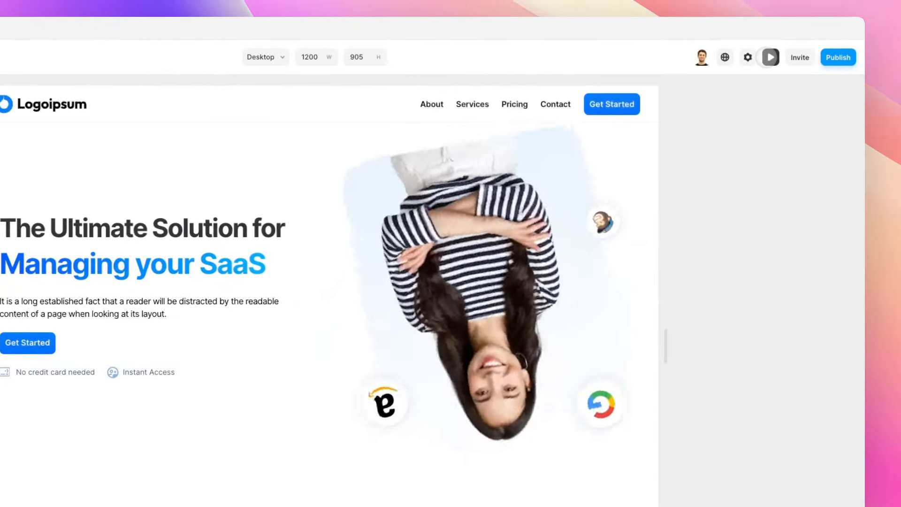
{"action": "left_click", "coordinate": [766, 54]}
- Set the Loop effect's rotation to 0 and preview the page
{"action": "left_click", "coordinate": [808, 358]}
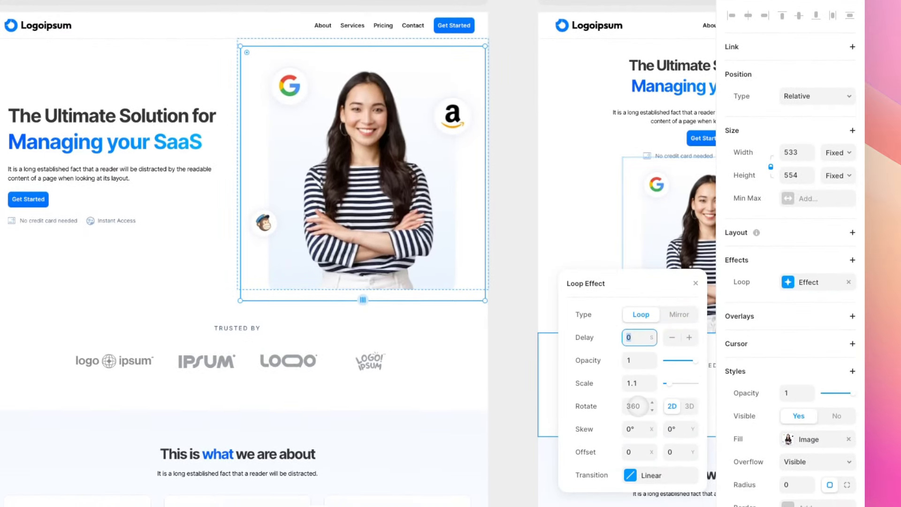
{"action": "left_click", "coordinate": [638, 404]}
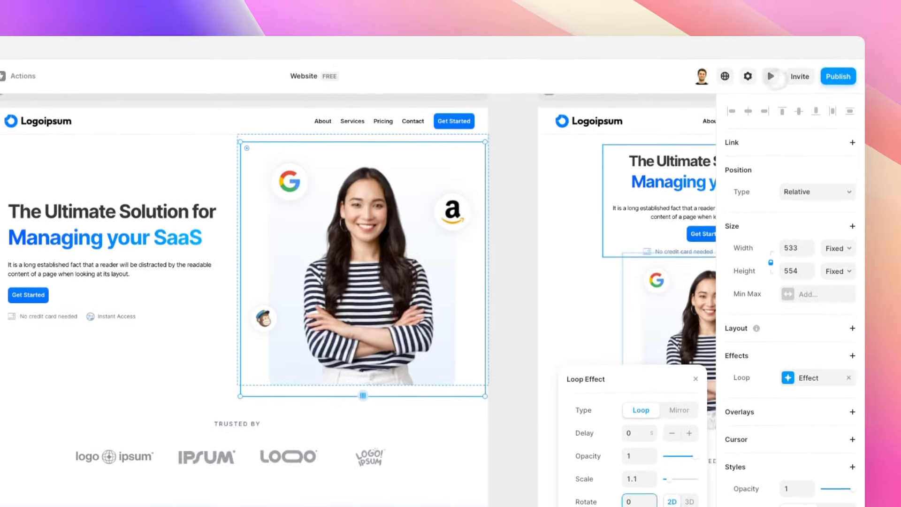
{"action": "left_click", "coordinate": [771, 76]}
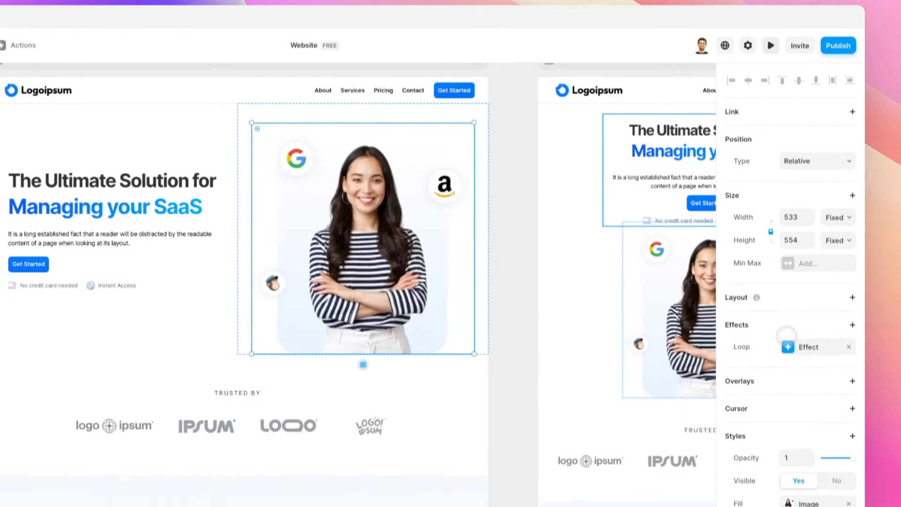
- Switch the Loop effect's type to Mirror and preview the hero image's animation
{"action": "left_click", "coordinate": [804, 354]}
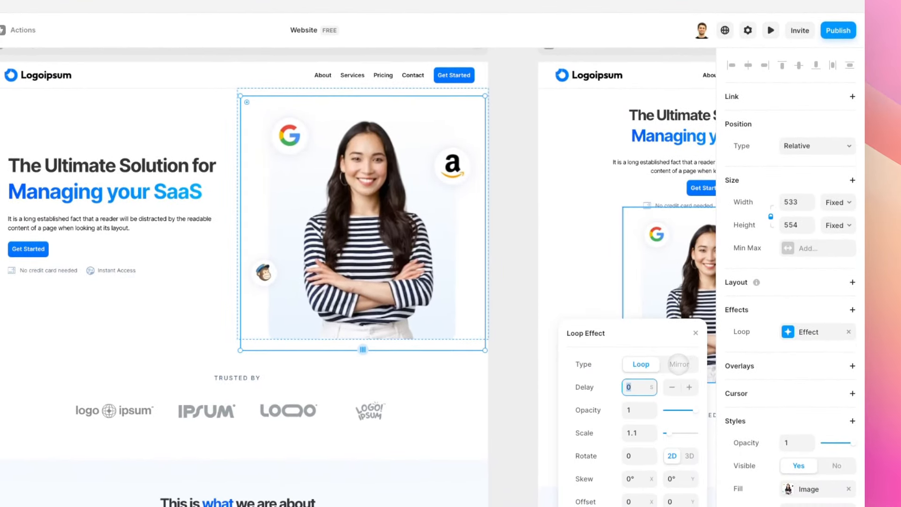
{"action": "left_click", "coordinate": [679, 364]}
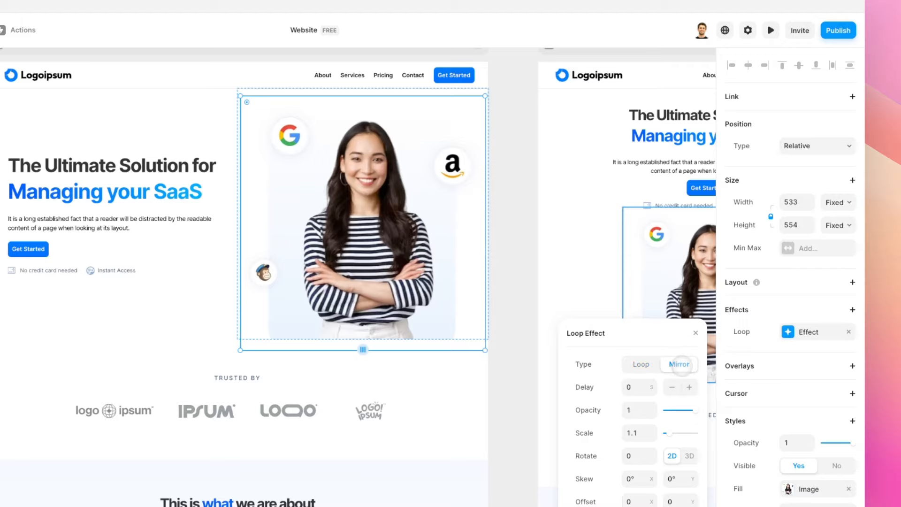
{"action": "left_click", "coordinate": [771, 31]}
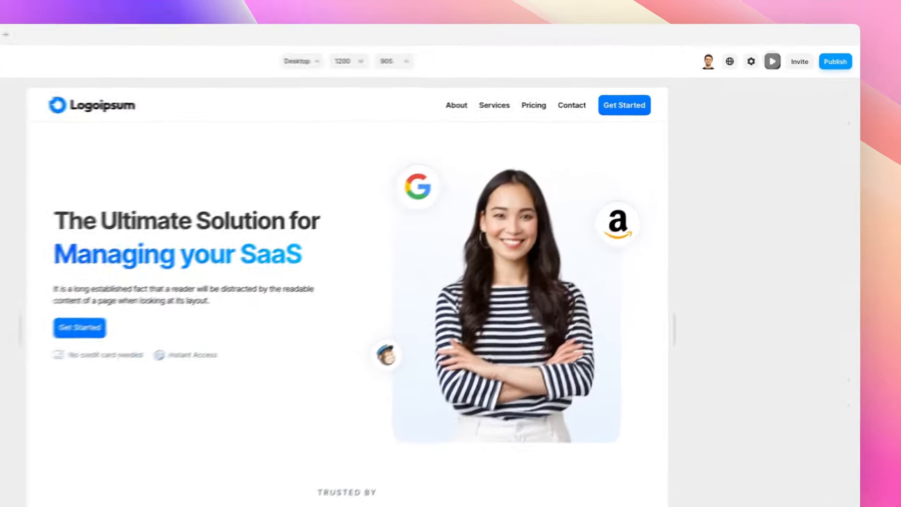
{"action": "left_click", "coordinate": [778, 65]}
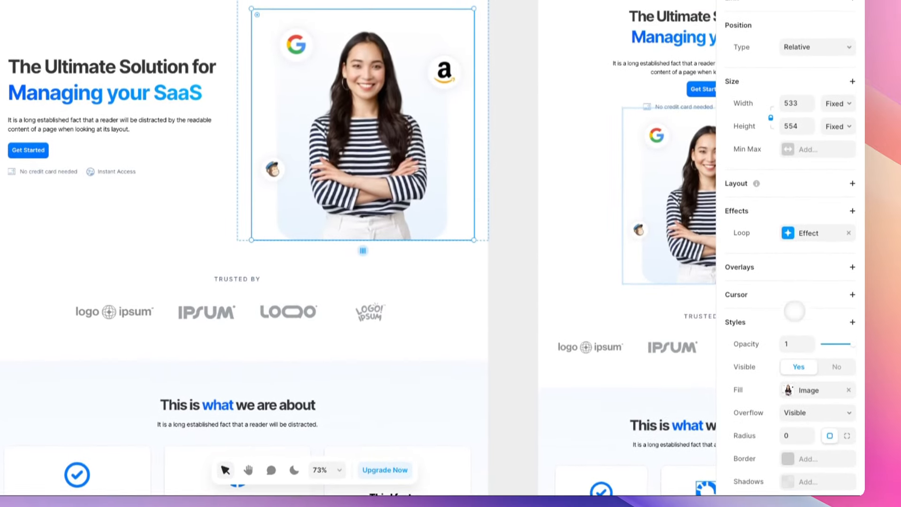
- Replace the hero image's Loop effect with a Drag effect and preview the page
{"action": "left_click", "coordinate": [848, 242]}
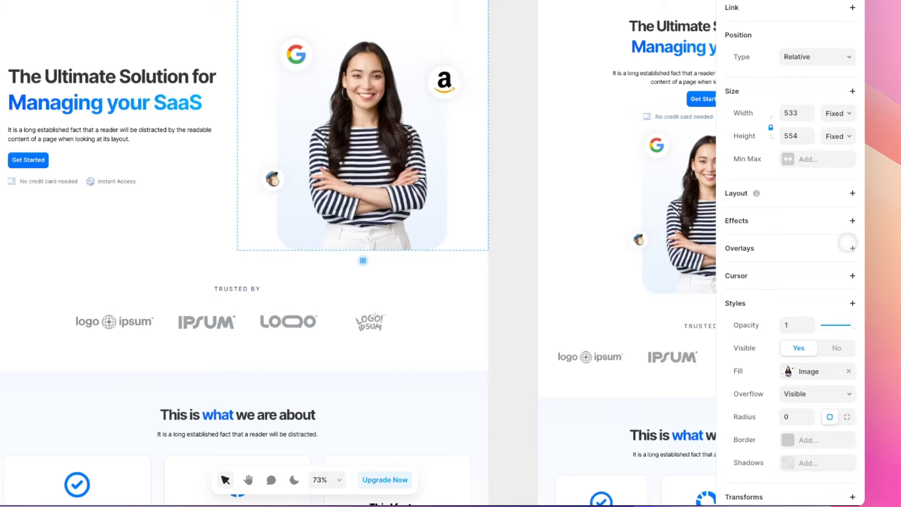
{"action": "left_click", "coordinate": [852, 221]}
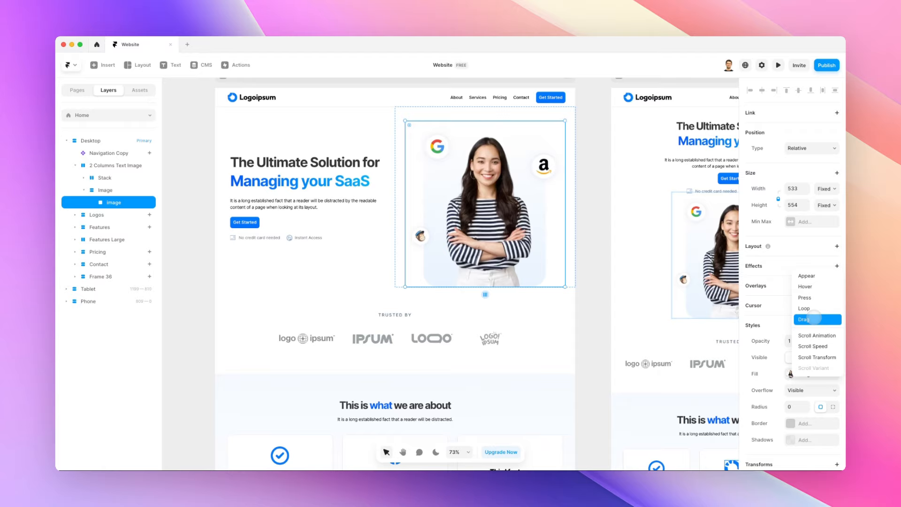
{"action": "left_click", "coordinate": [815, 318]}
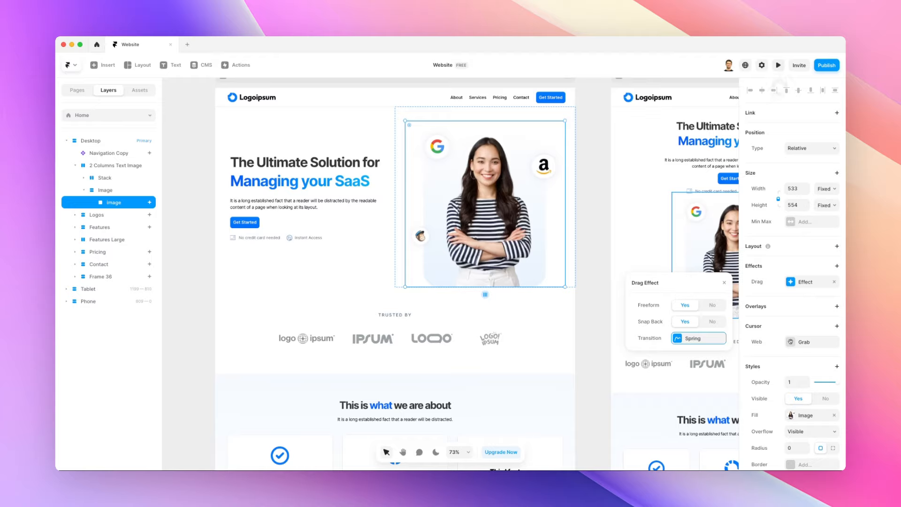
{"action": "left_click", "coordinate": [777, 65]}
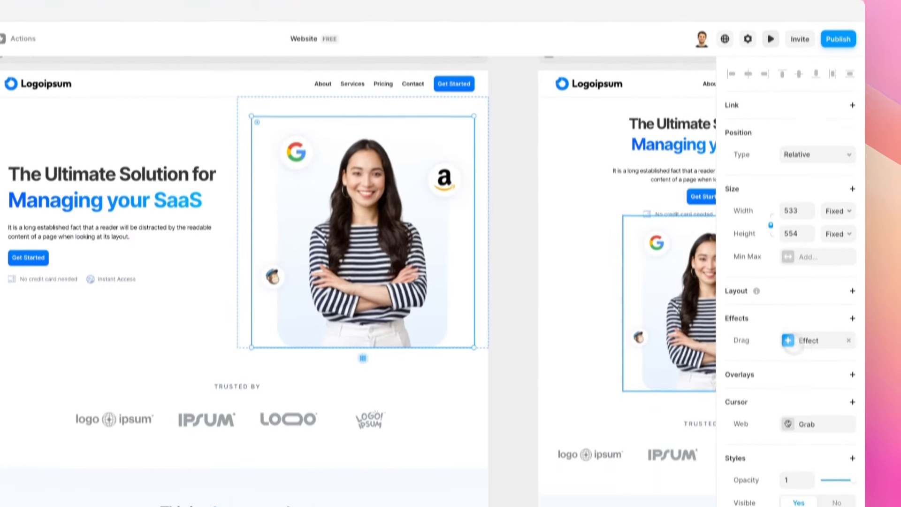
- Turn off Snap Back for the Drag effect and test it by moving the hero image around in the preview
{"action": "left_click", "coordinate": [796, 379]}
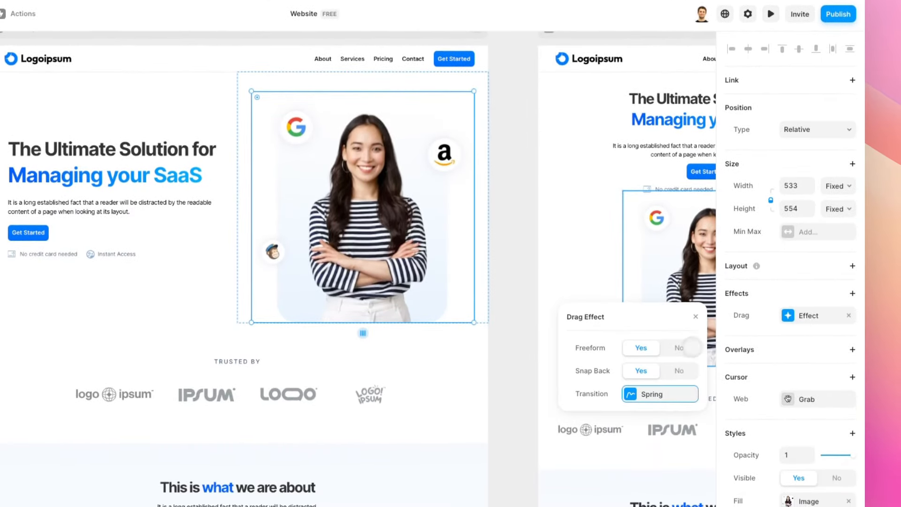
{"action": "left_click", "coordinate": [679, 370]}
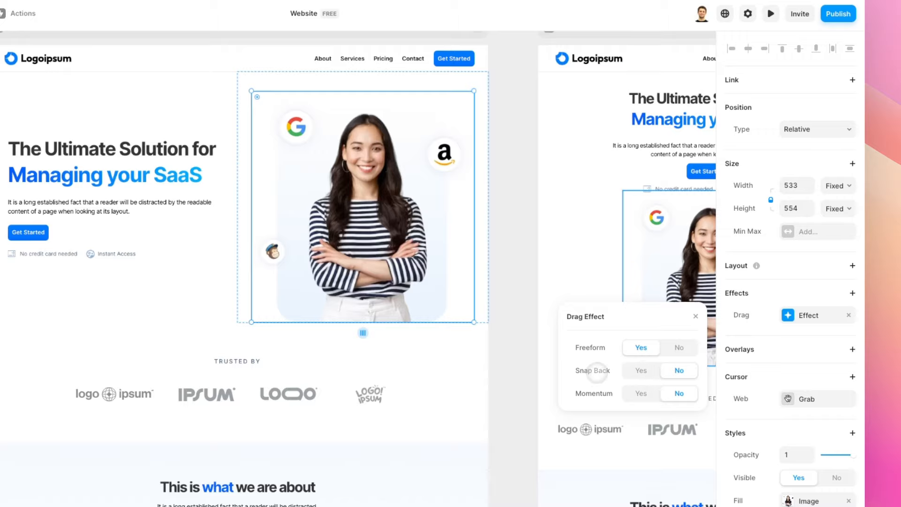
{"action": "left_click", "coordinate": [770, 14]}
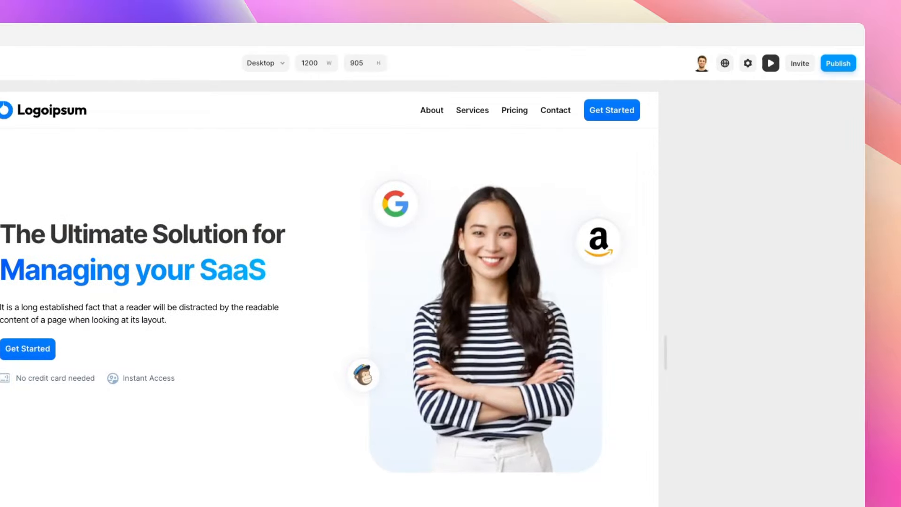
{"action": "left_click_drag", "start_coordinate": [527, 309], "coordinate": [533, 247]}
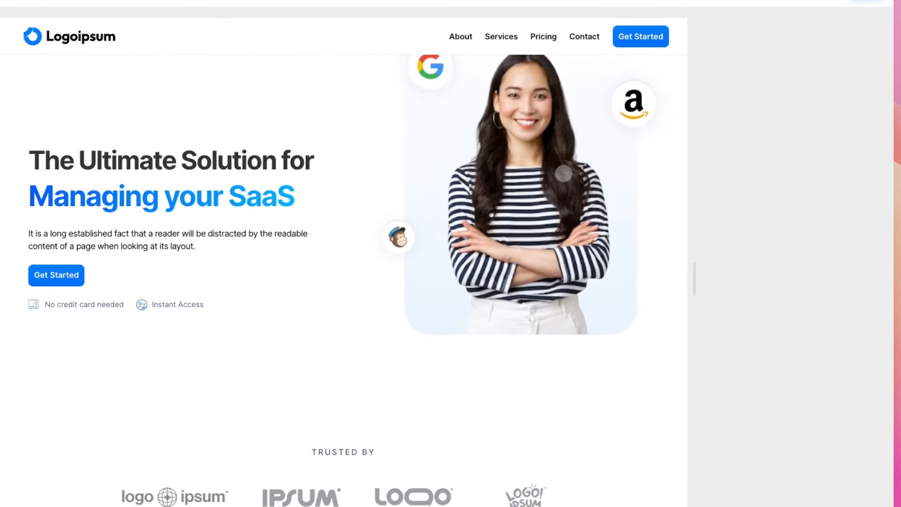
{"action": "left_click_drag", "start_coordinate": [487, 218], "coordinate": [544, 300]}
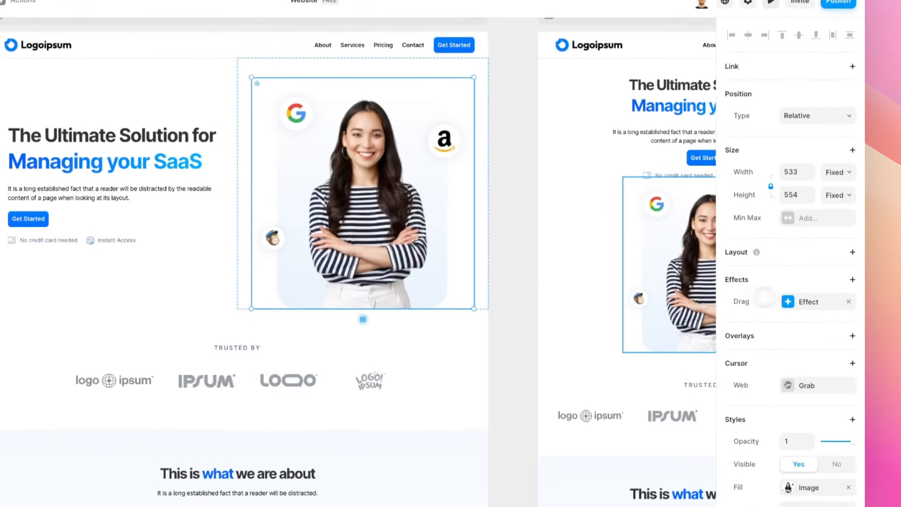
- Enable Momentum for the Drag effect and test it by moving the hero image in the preview
{"action": "left_click", "coordinate": [819, 375]}
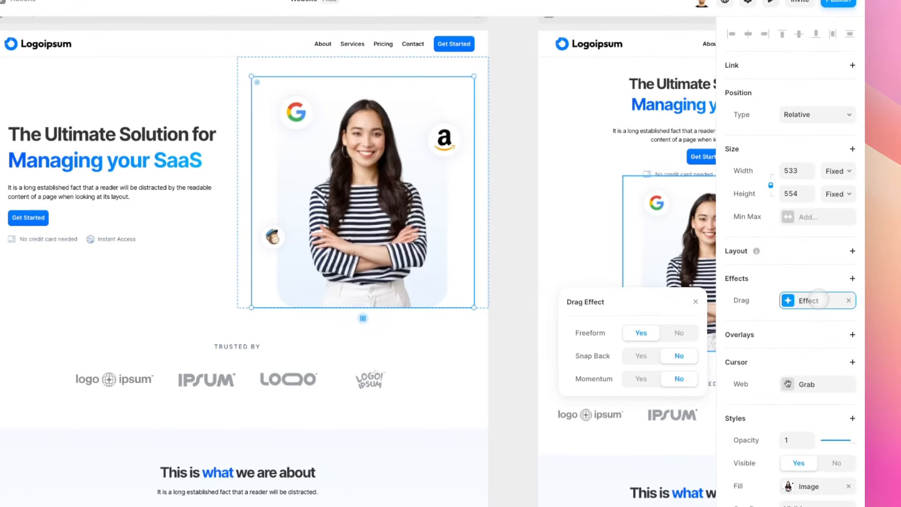
{"action": "left_click", "coordinate": [640, 378]}
{"action": "left_click", "coordinate": [769, 1]}
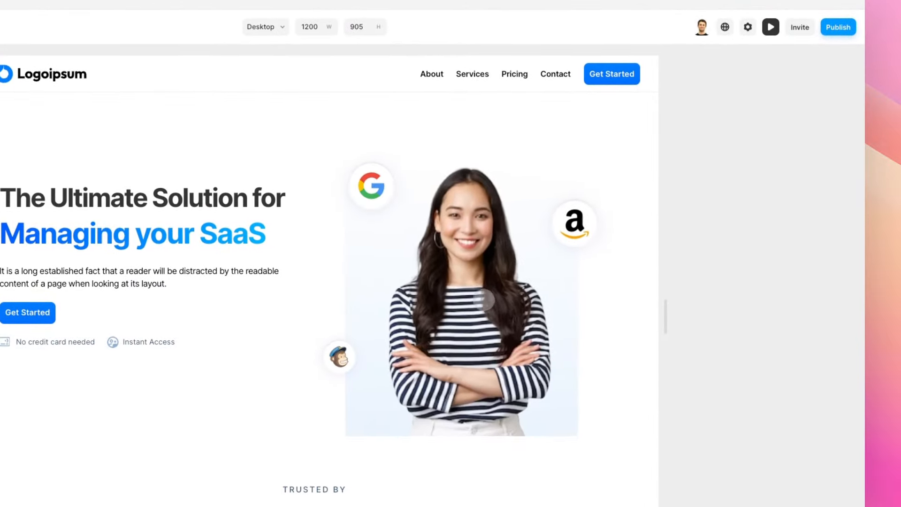
{"action": "left_click_drag", "start_coordinate": [483, 300], "coordinate": [521, 285]}
{"action": "left_click", "coordinate": [770, 27]}
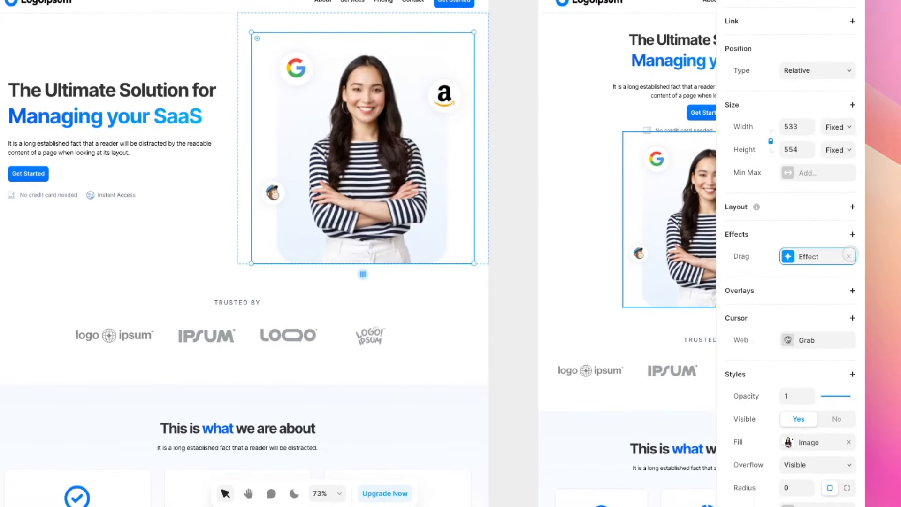
- Remove the Drag effect from the hero image
{"action": "left_click", "coordinate": [848, 256]}
{"action": "left_click", "coordinate": [852, 234]}
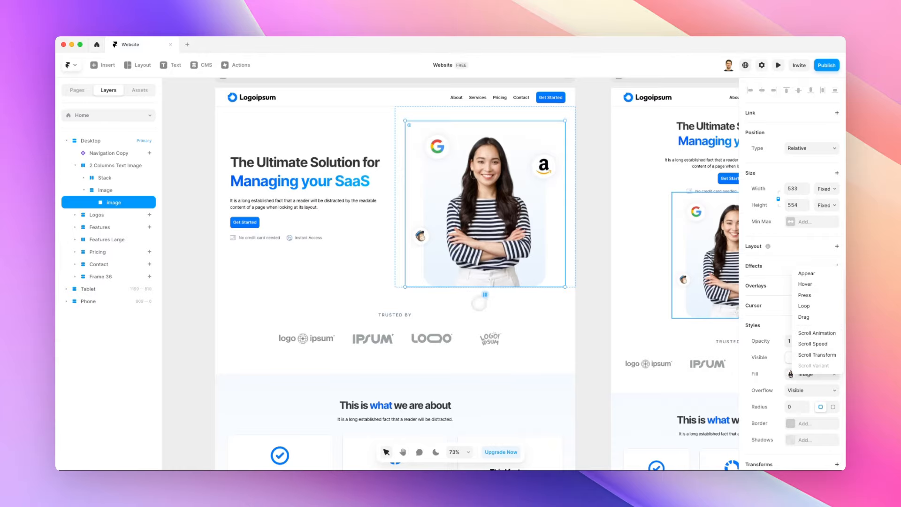
{"action": "left_click", "coordinate": [473, 304]}
- Replace the Appear effect on the Trusted By logos section with a Scroll Animation effect
{"action": "scroll", "coordinate": [506, 326], "scroll_direction": "down", "scroll_amount": 3}
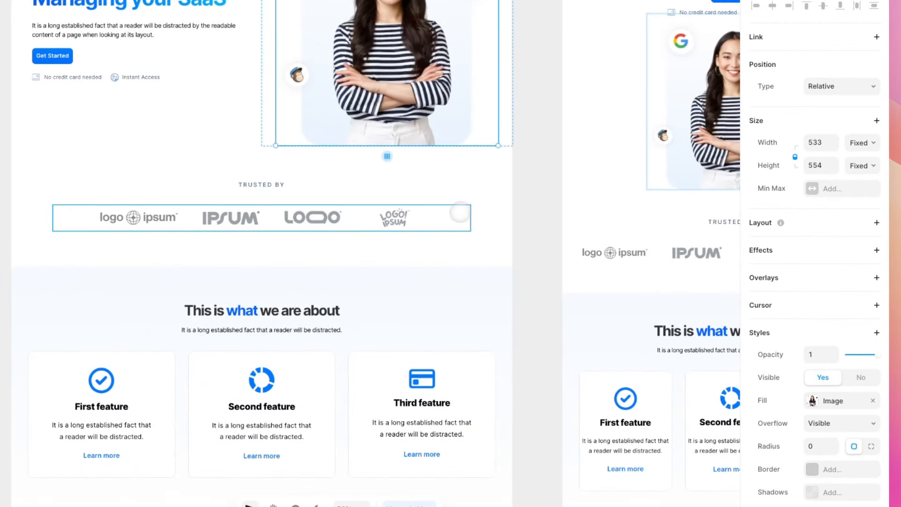
{"action": "left_click", "coordinate": [474, 233]}
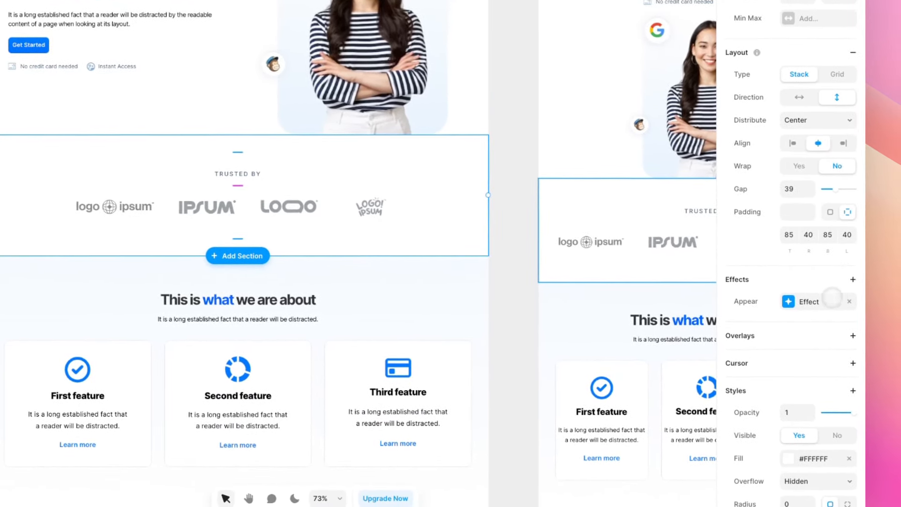
{"action": "left_click", "coordinate": [852, 303]}
{"action": "left_click", "coordinate": [856, 281]}
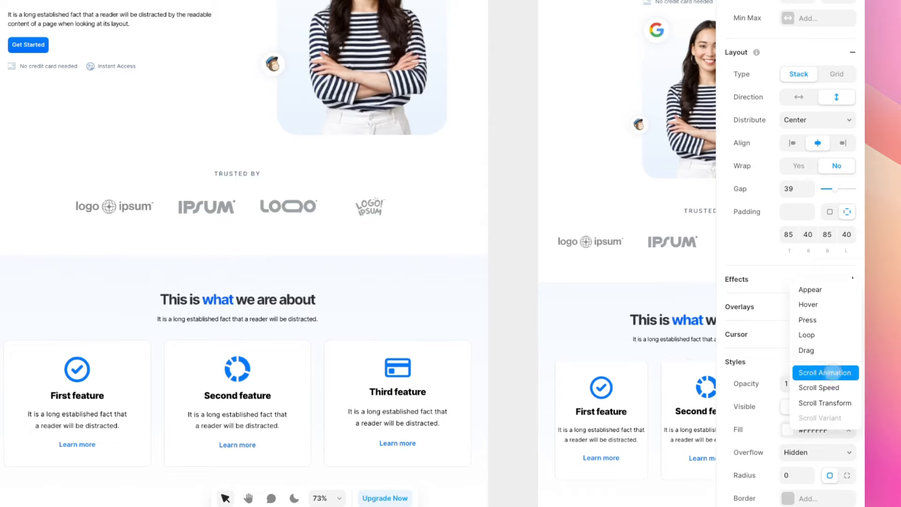
{"action": "left_click", "coordinate": [824, 372]}
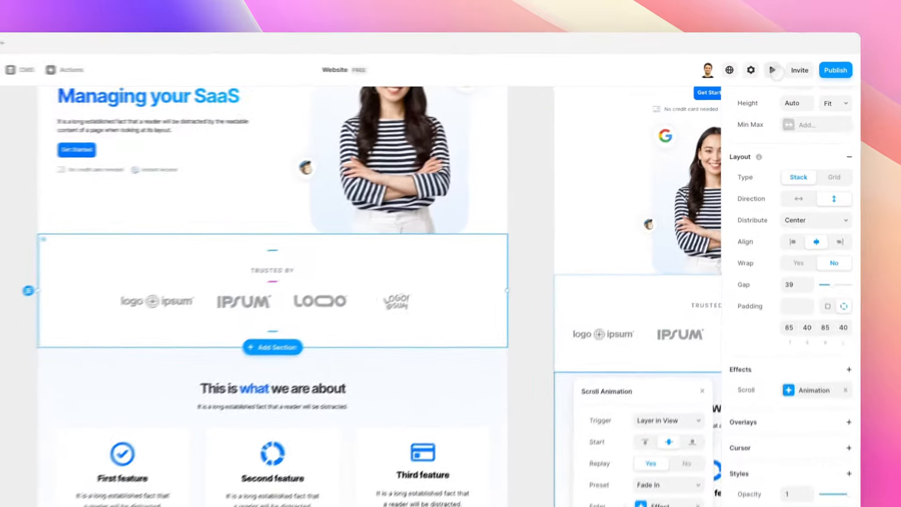
- Preview the page and examine how the Trusted By section animates as it enters and leaves the view
{"action": "left_click", "coordinate": [778, 65]}
{"action": "scroll", "coordinate": [546, 236], "scroll_direction": "down", "scroll_amount": 6}
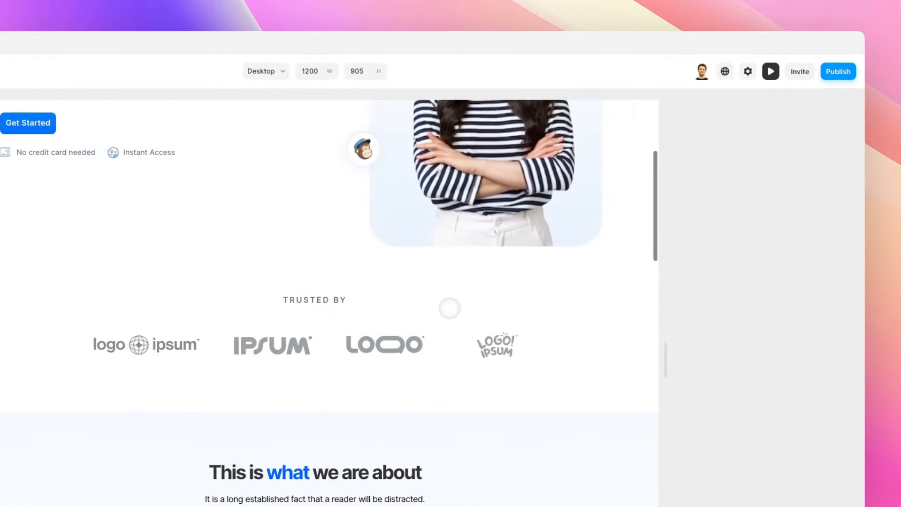
{"action": "scroll", "coordinate": [448, 308], "scroll_direction": "down", "scroll_amount": 3}
{"action": "scroll", "coordinate": [449, 308], "scroll_direction": "up", "scroll_amount": 10}
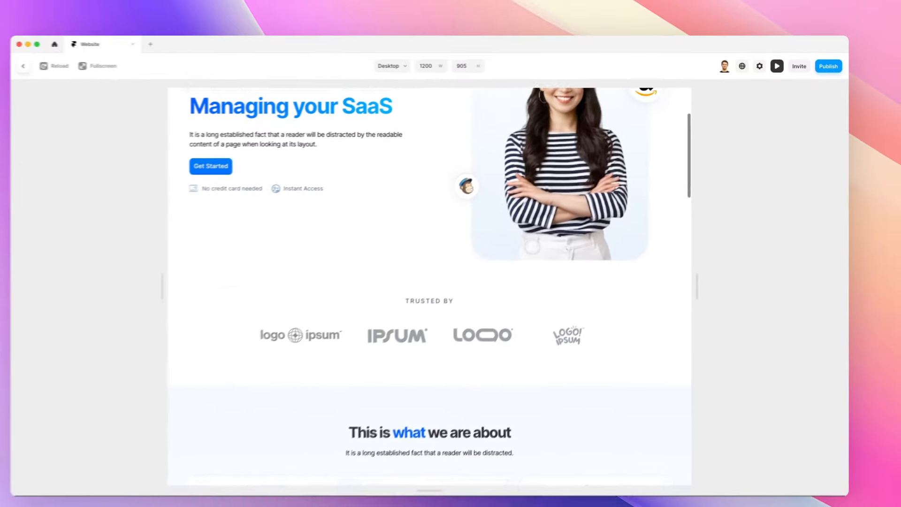
{"action": "scroll", "coordinate": [546, 236], "scroll_direction": "down", "scroll_amount": 7}
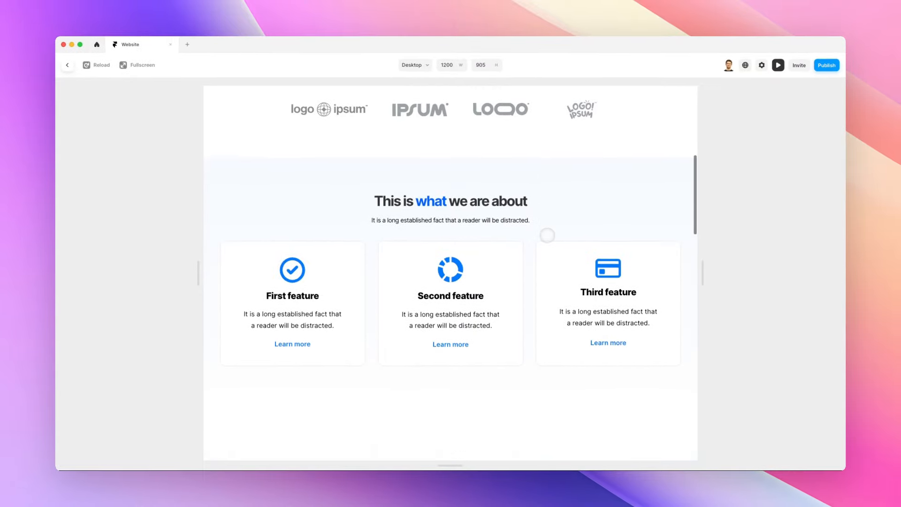
{"action": "scroll", "coordinate": [547, 235], "scroll_direction": "up", "scroll_amount": 2}
{"action": "scroll", "coordinate": [547, 235], "scroll_direction": "down", "scroll_amount": 1}
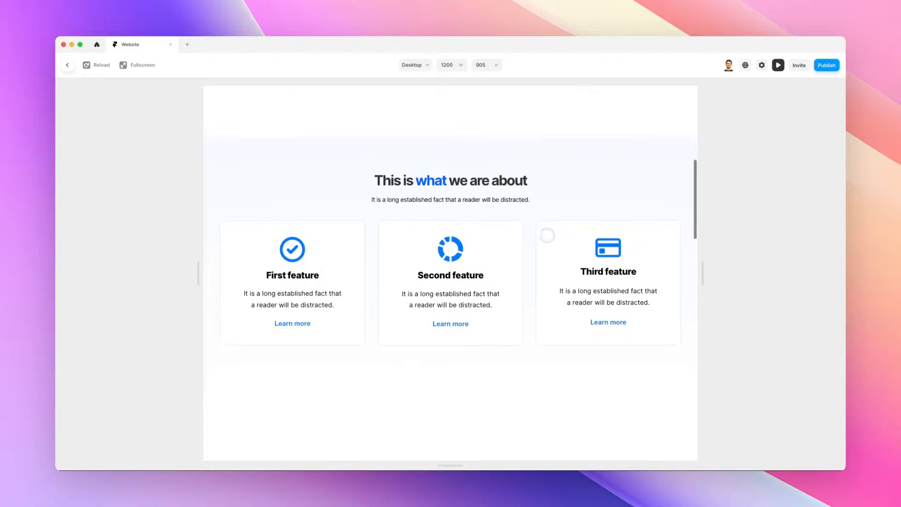
{"action": "scroll", "coordinate": [547, 234], "scroll_direction": "up", "scroll_amount": 1}
{"action": "scroll", "coordinate": [547, 233], "scroll_direction": "down", "scroll_amount": 2}
{"action": "scroll", "coordinate": [535, 185], "scroll_direction": "up", "scroll_amount": 1}
{"action": "scroll", "coordinate": [520, 145], "scroll_direction": "up", "scroll_amount": 1}
{"action": "scroll", "coordinate": [510, 106], "scroll_direction": "down", "scroll_amount": 2}
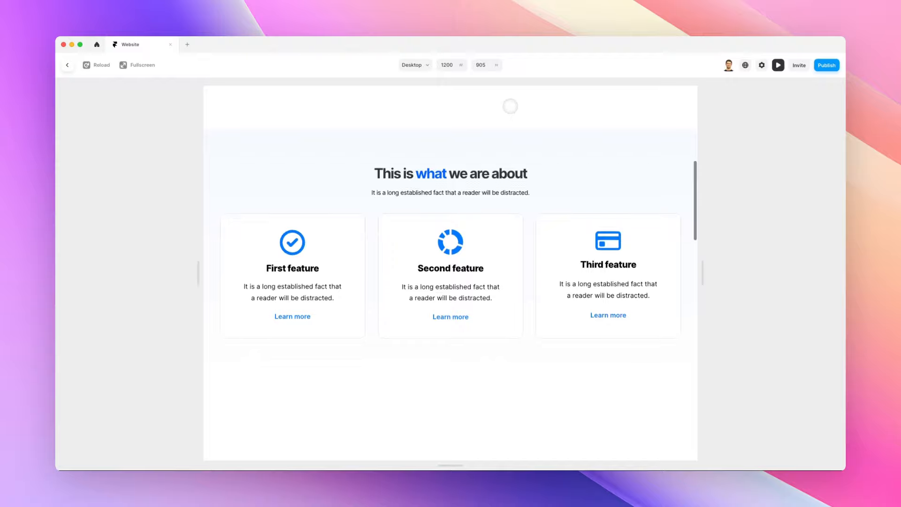
{"action": "scroll", "coordinate": [509, 105], "scroll_direction": "up", "scroll_amount": 1}
{"action": "scroll", "coordinate": [516, 113], "scroll_direction": "down", "scroll_amount": 2}
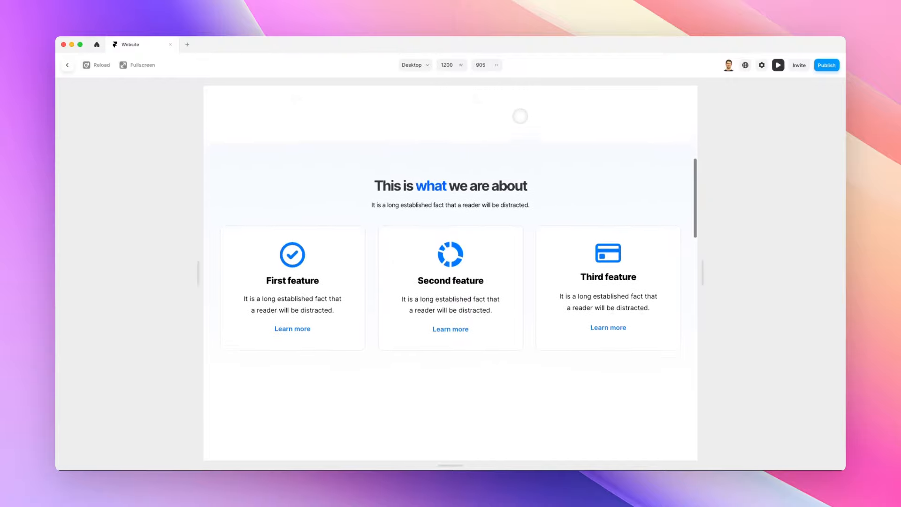
{"action": "scroll", "coordinate": [521, 117], "scroll_direction": "up", "scroll_amount": 1}
{"action": "scroll", "coordinate": [535, 121], "scroll_direction": "down", "scroll_amount": 2}
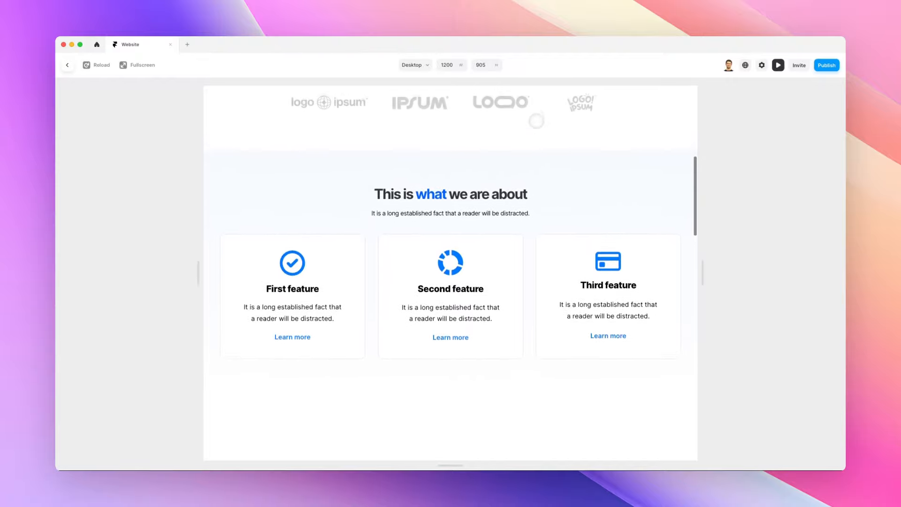
{"action": "scroll", "coordinate": [536, 121], "scroll_direction": "up", "scroll_amount": 1}
{"action": "scroll", "coordinate": [536, 121], "scroll_direction": "down", "scroll_amount": 2}
{"action": "scroll", "coordinate": [536, 121], "scroll_direction": "up", "scroll_amount": 2}
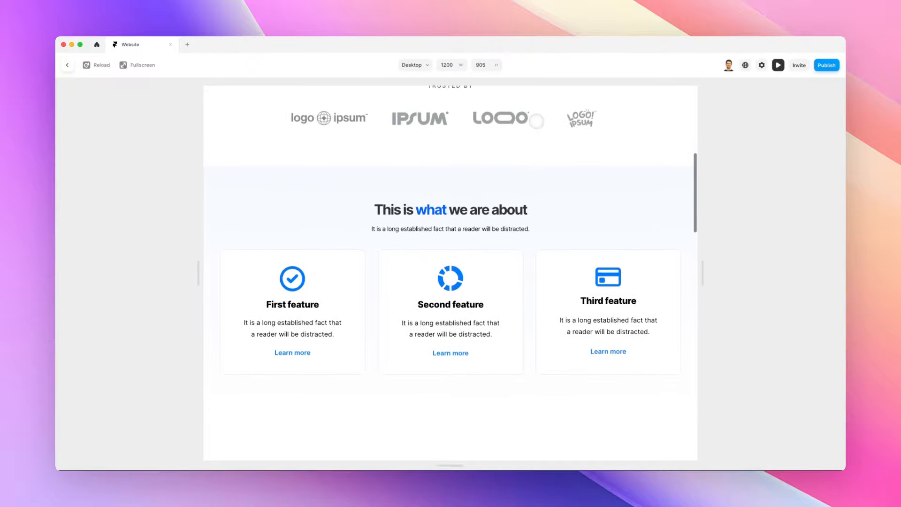
{"action": "scroll", "coordinate": [536, 121], "scroll_direction": "down", "scroll_amount": 2}
{"action": "scroll", "coordinate": [537, 121], "scroll_direction": "up", "scroll_amount": 2}
{"action": "scroll", "coordinate": [536, 121], "scroll_direction": "down", "scroll_amount": 4}
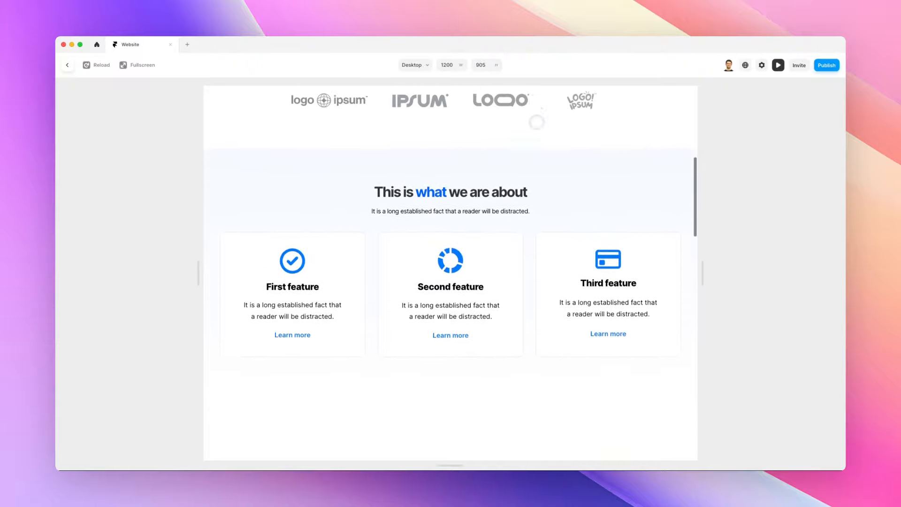
{"action": "scroll", "coordinate": [534, 121], "scroll_direction": "up", "scroll_amount": 10}
{"action": "scroll", "coordinate": [536, 122], "scroll_direction": "up", "scroll_amount": 5}
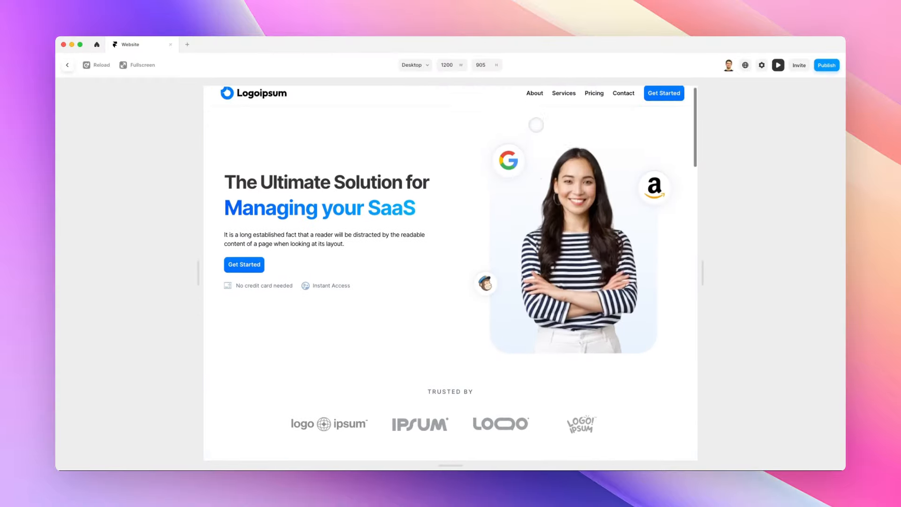
{"action": "scroll", "coordinate": [536, 125], "scroll_direction": "down", "scroll_amount": 15}
{"action": "scroll", "coordinate": [535, 126], "scroll_direction": "up", "scroll_amount": 6}
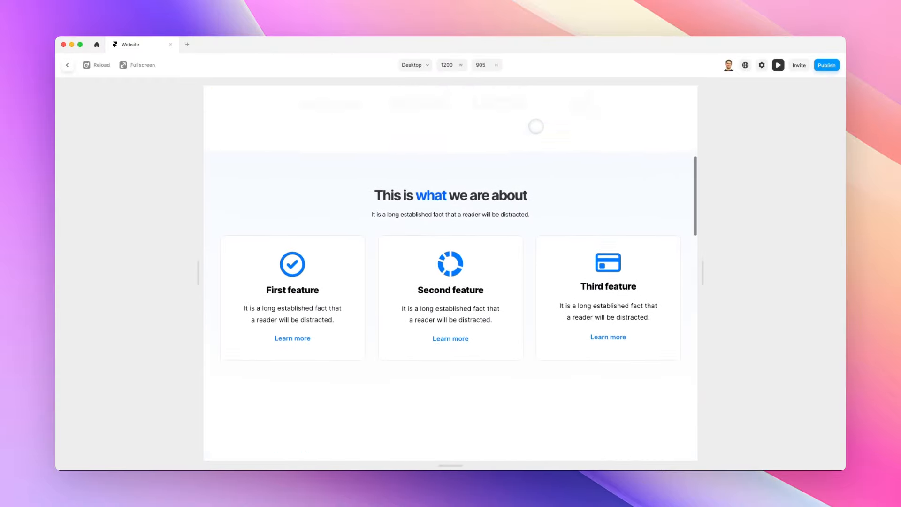
{"action": "scroll", "coordinate": [535, 129], "scroll_direction": "up", "scroll_amount": 1}
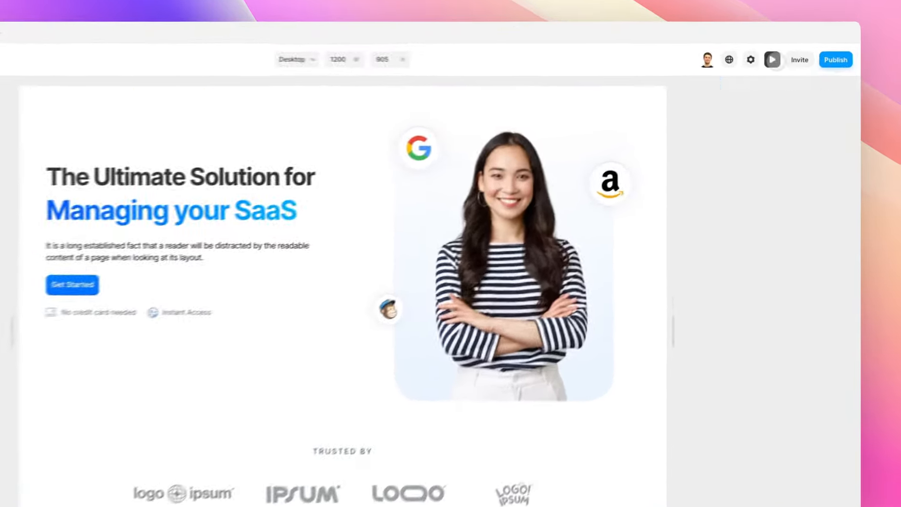
{"action": "left_click", "coordinate": [778, 65]}
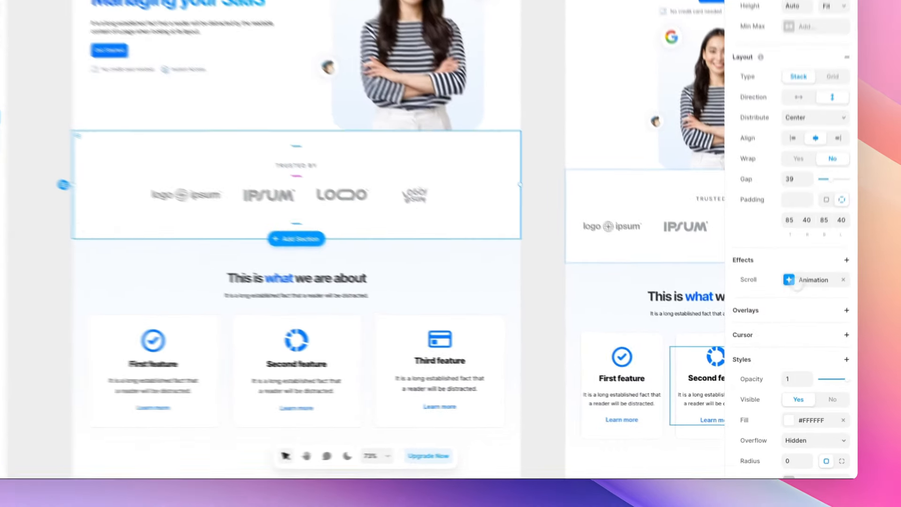
- Remove the Scroll Animation from the Trusted By section and open the choice of effects for a replacement
{"action": "left_click", "coordinate": [804, 310]}
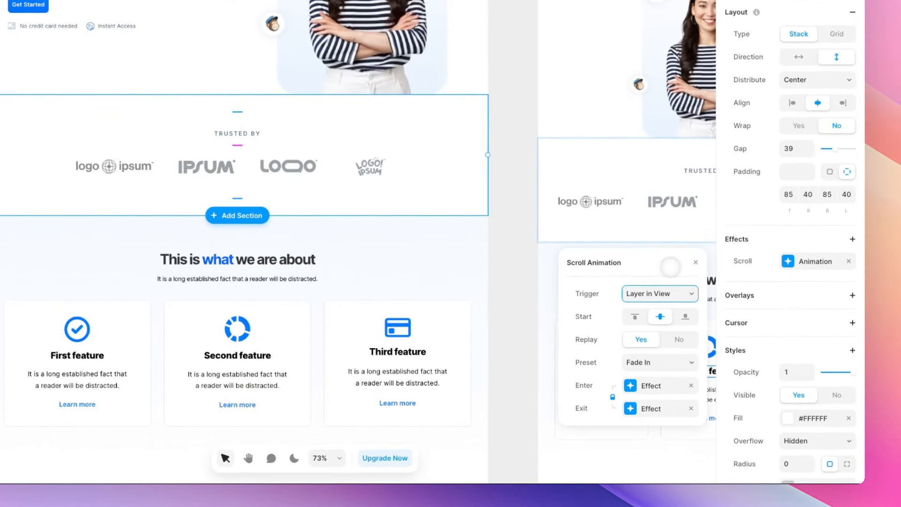
{"action": "left_click", "coordinate": [848, 261]}
{"action": "left_click", "coordinate": [852, 239]}
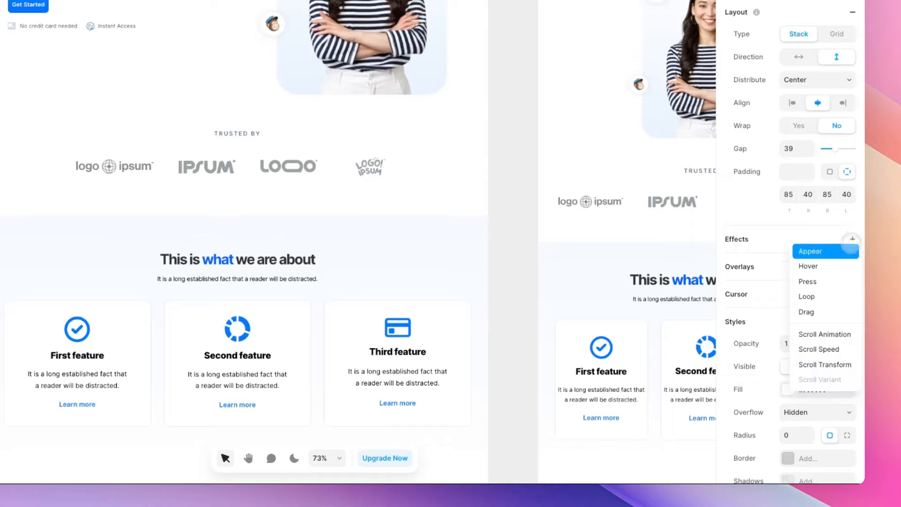